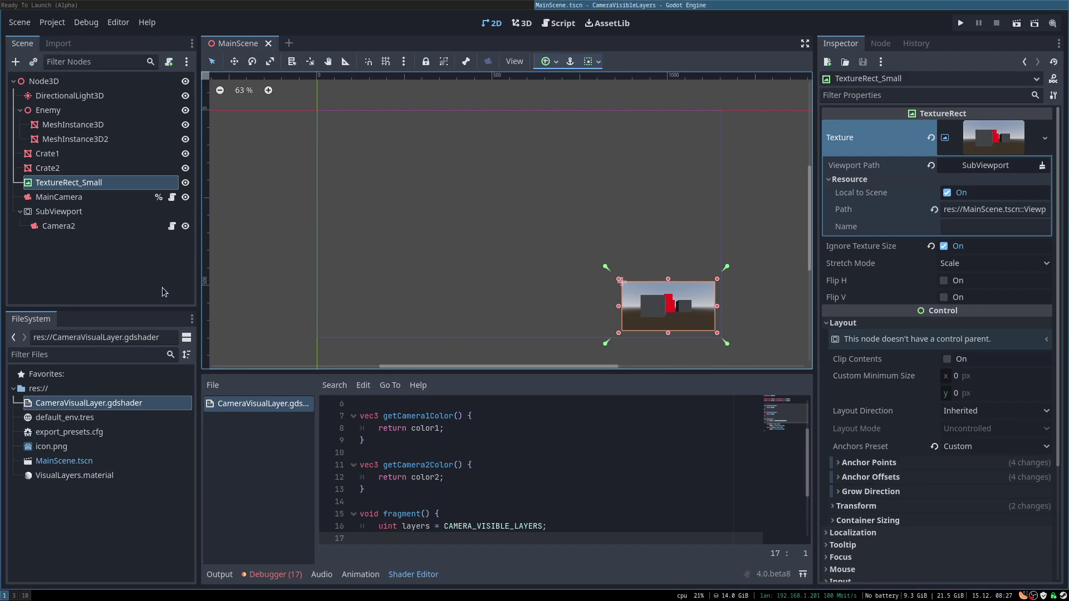
- Check the camera cull masks: MainCamera on layer 1, Camera2 on layer 2
scroll(522, 482, down, 2)
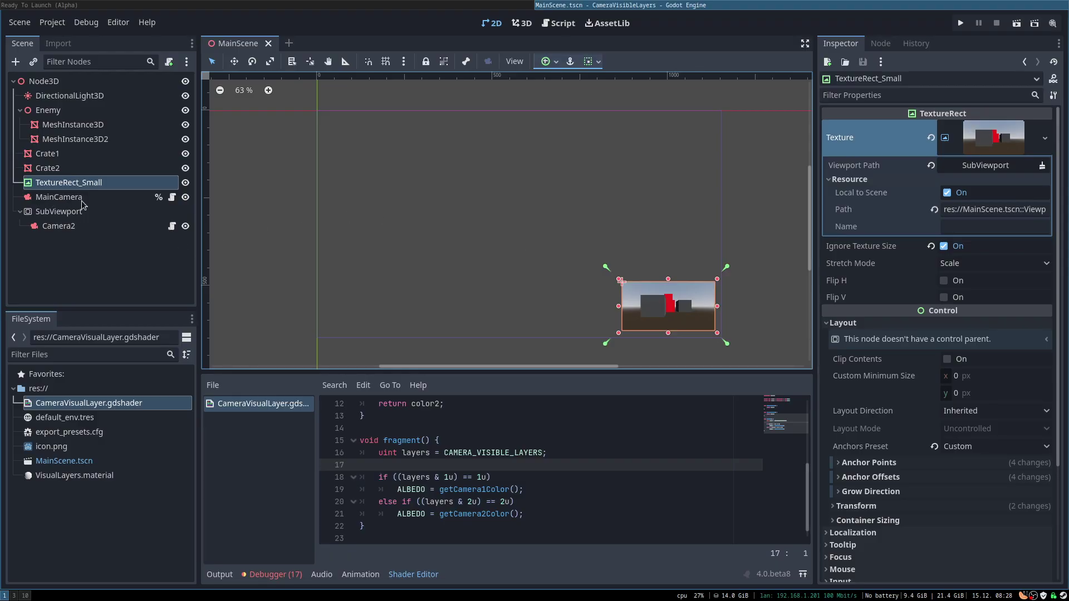
click(61, 197)
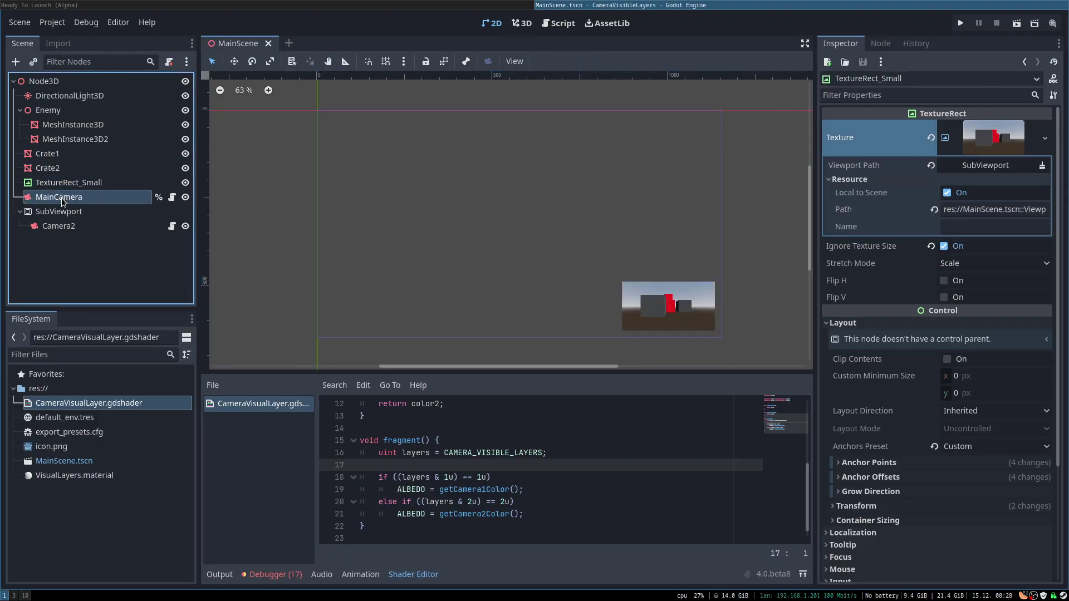
middle_drag(553, 316, 536, 312)
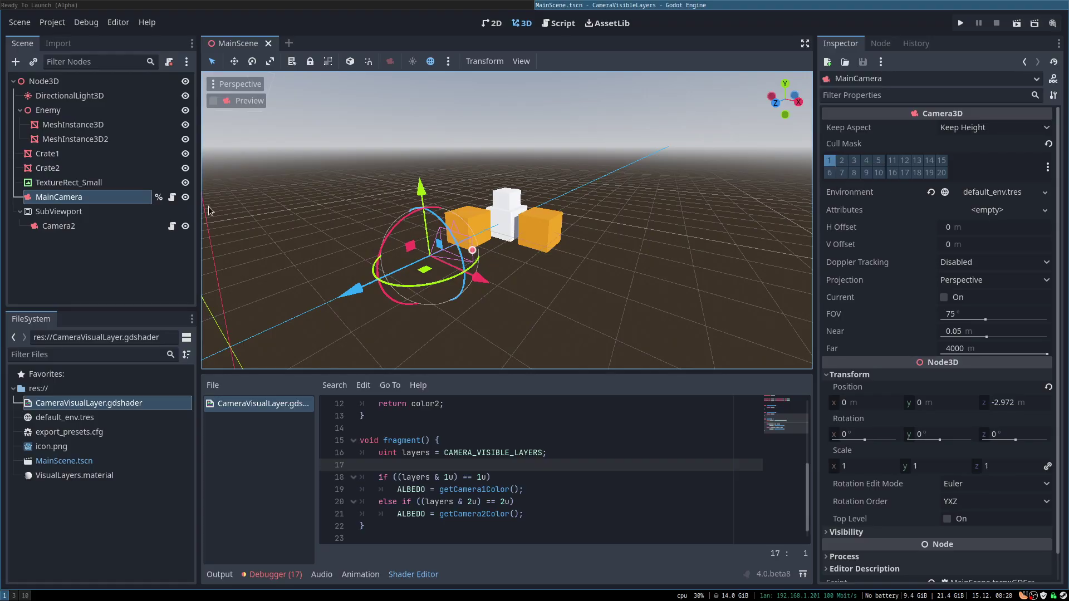
click(69, 226)
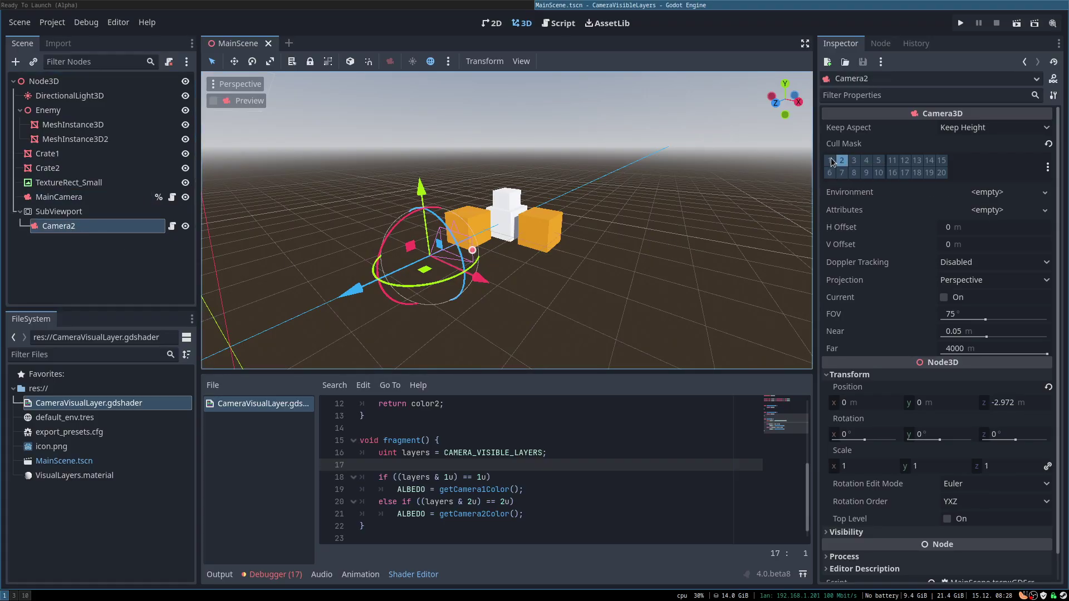
- Inspect the Enemy's MeshInstance3D material and its render layers 1 and 2
click(64, 124)
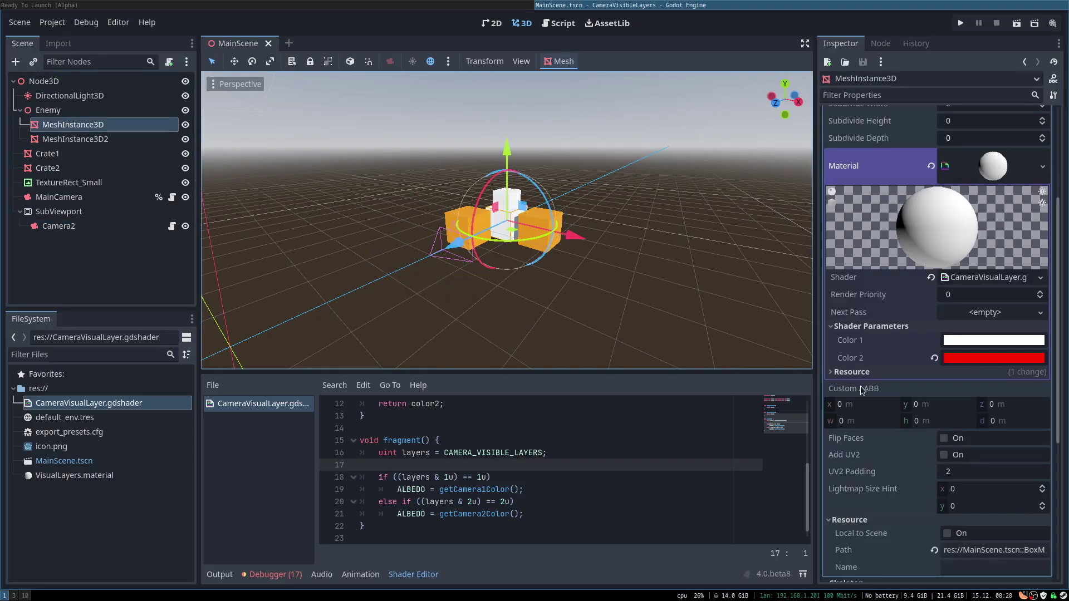
scroll(861, 451, down, 5)
scroll(866, 440, down, 1)
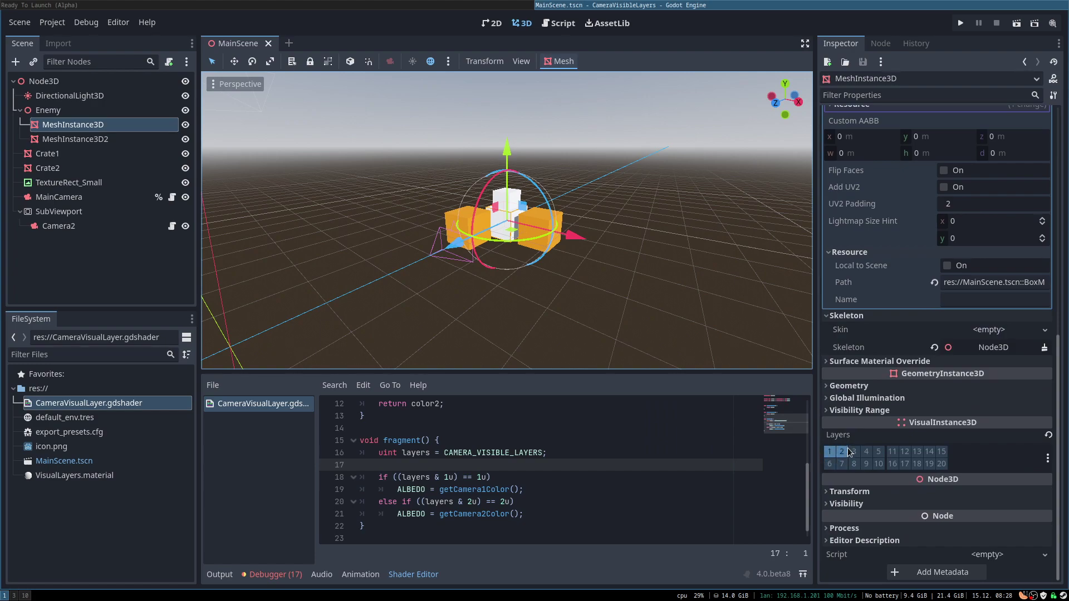
- Inspect Crate1's CameraVisualLayer material: orange Color 1 and dark grey Color 2
click(51, 155)
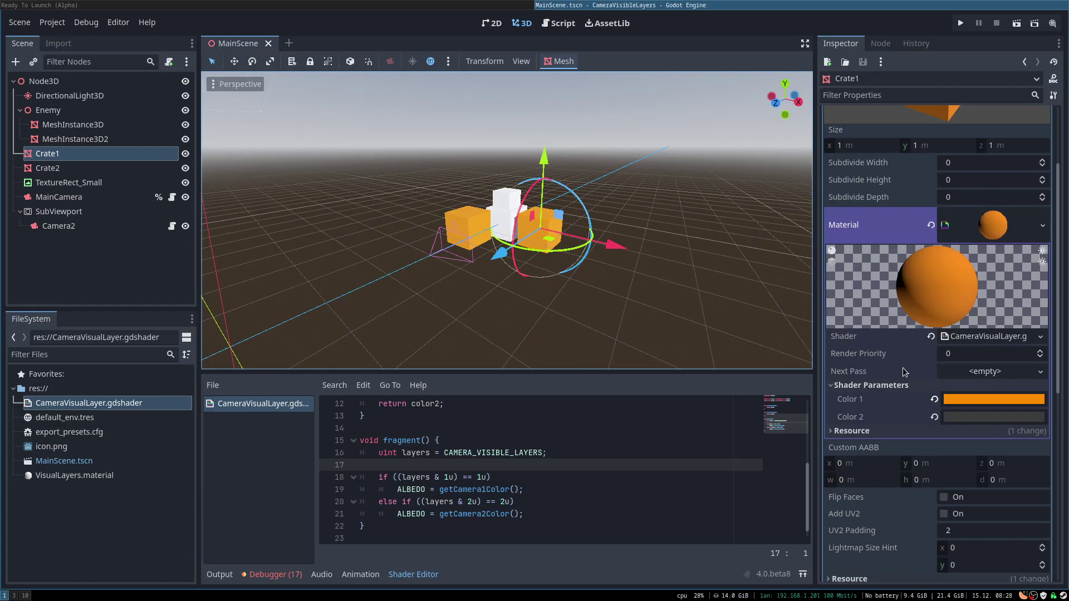
scroll(876, 455, down, 3)
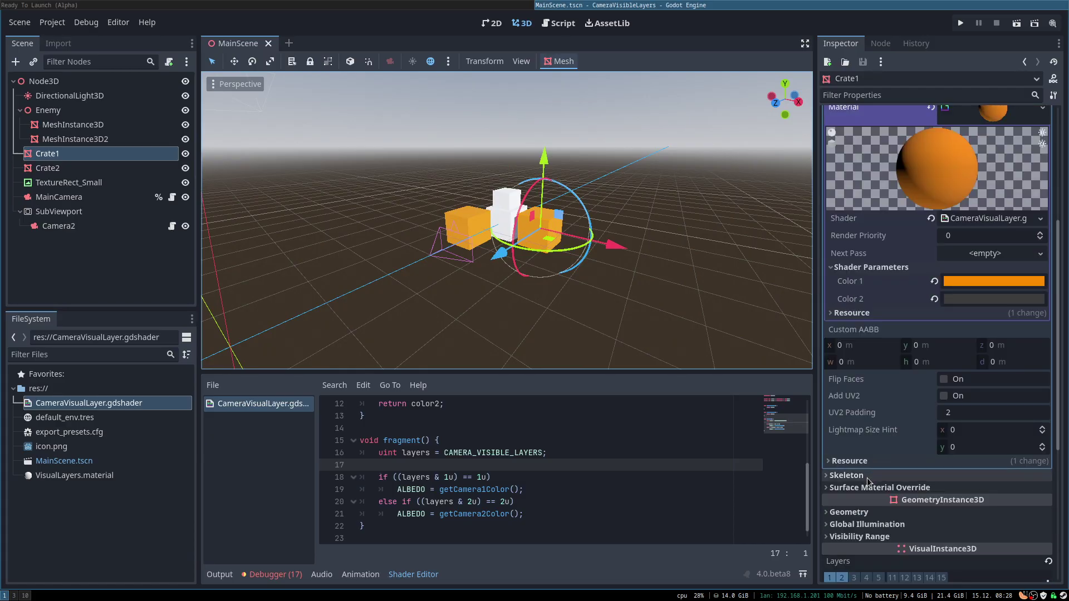
scroll(867, 480, down, 3)
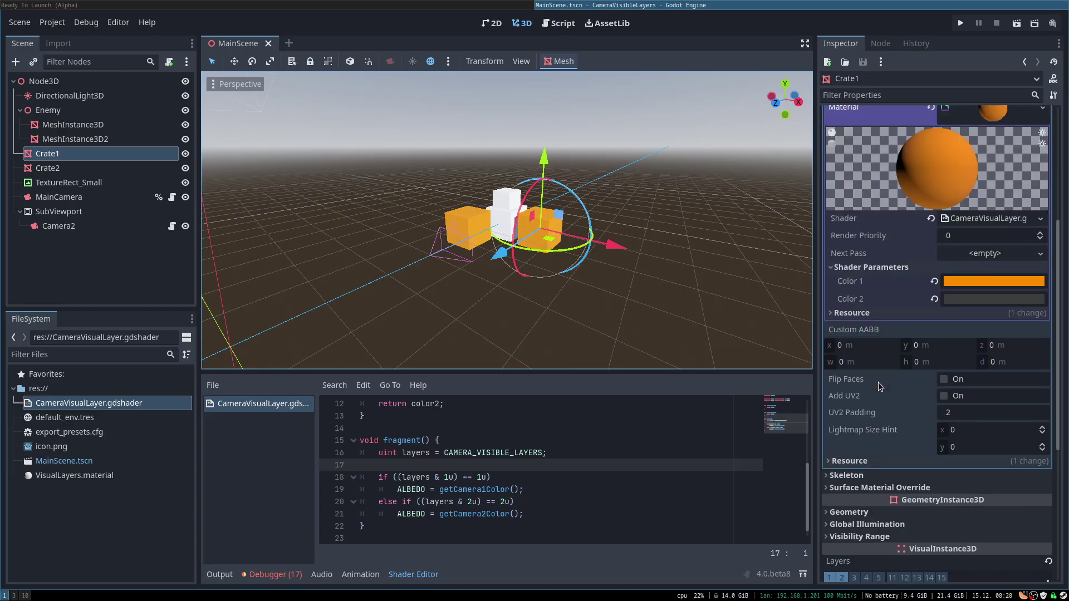
scroll(877, 382, up, 3)
scroll(878, 382, up, 2)
scroll(567, 483, up, 4)
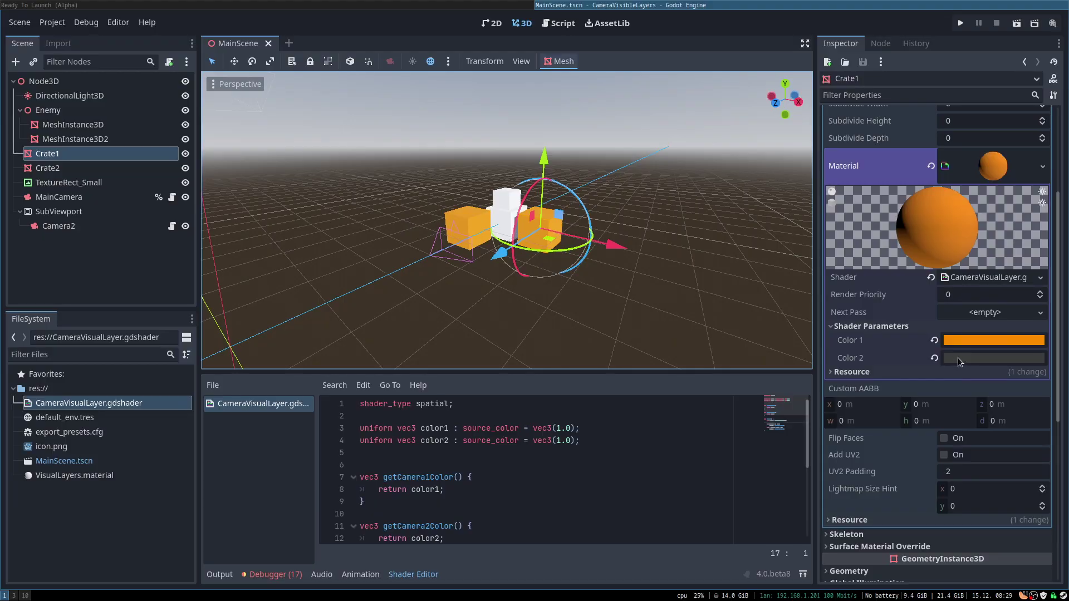
- Zoom in on Enemy and inspect MeshInstance3D (white/red colours), then MeshInstance3D2
click(55, 112)
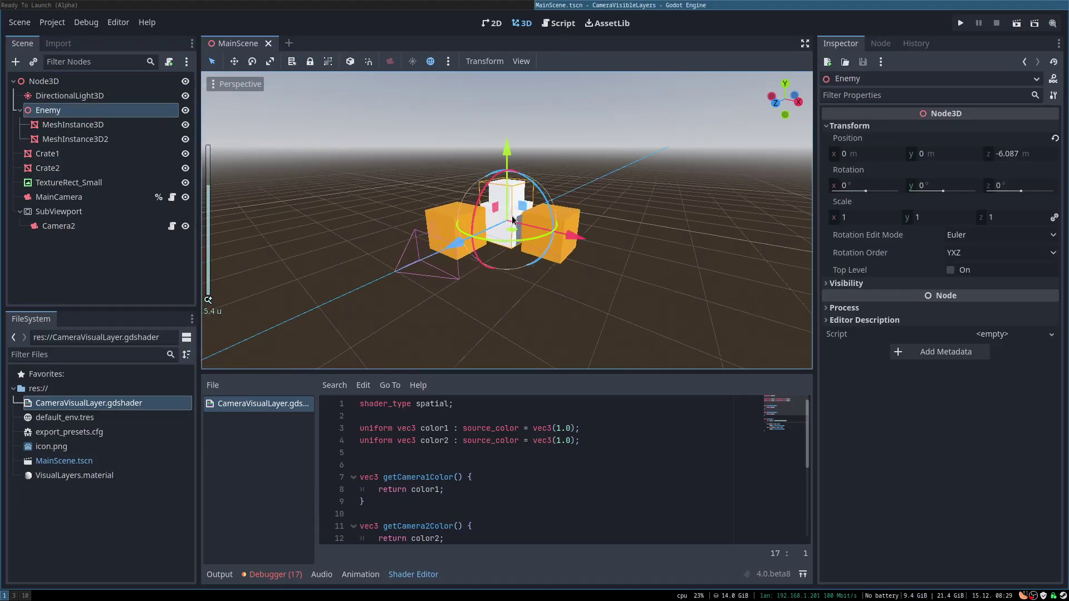
scroll(513, 217, up, 4)
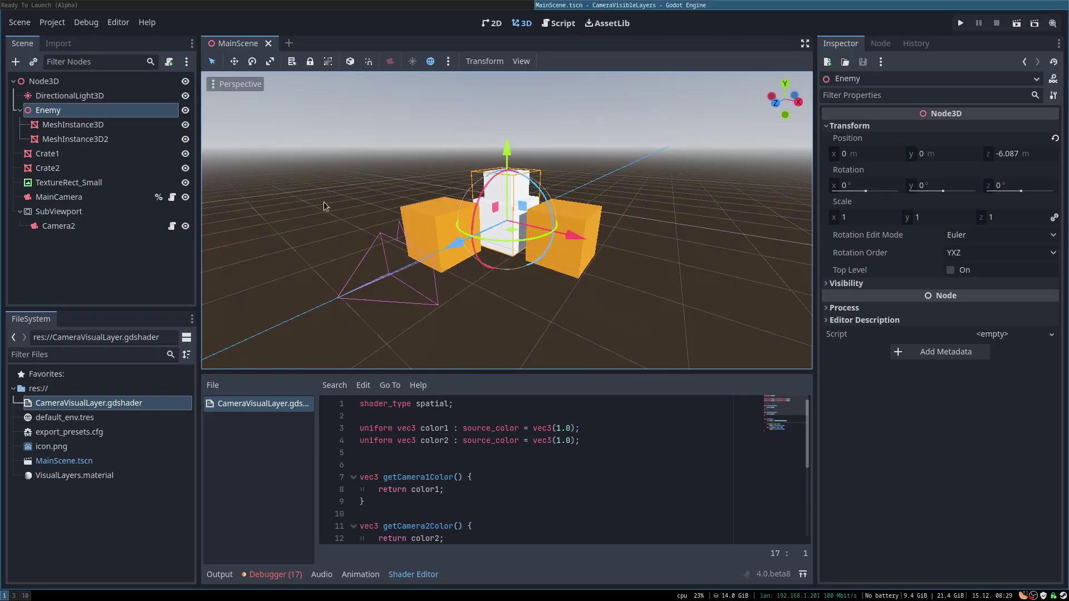
click(71, 126)
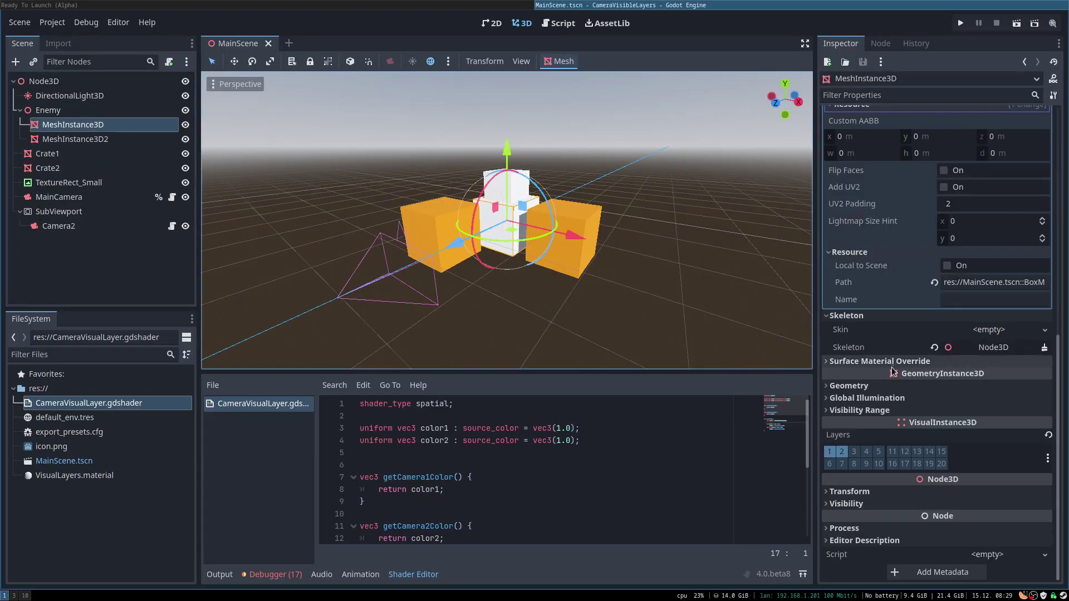
scroll(890, 374, up, 5)
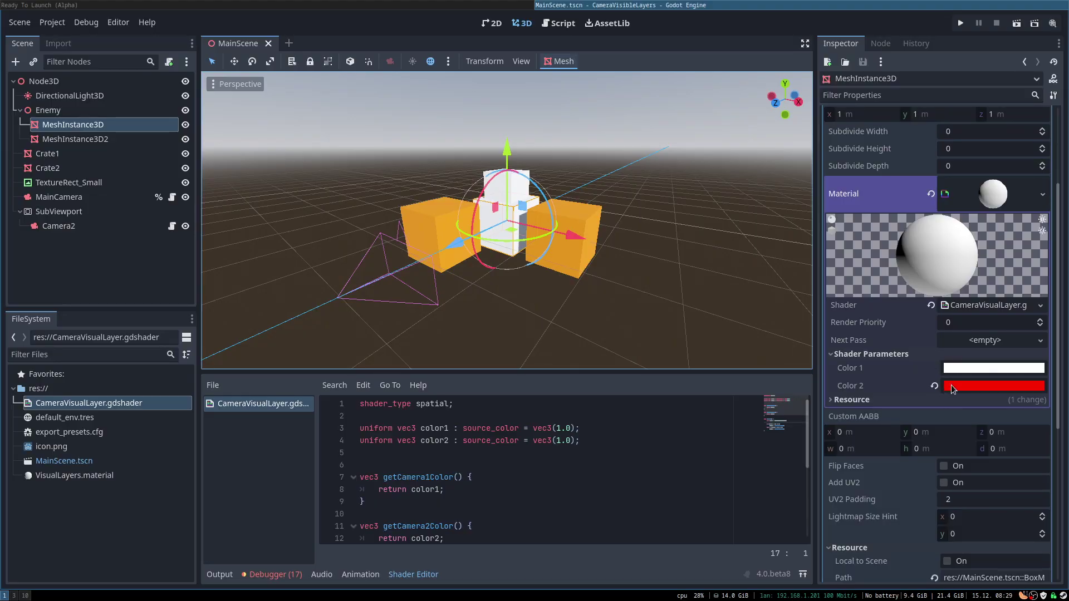
click(75, 139)
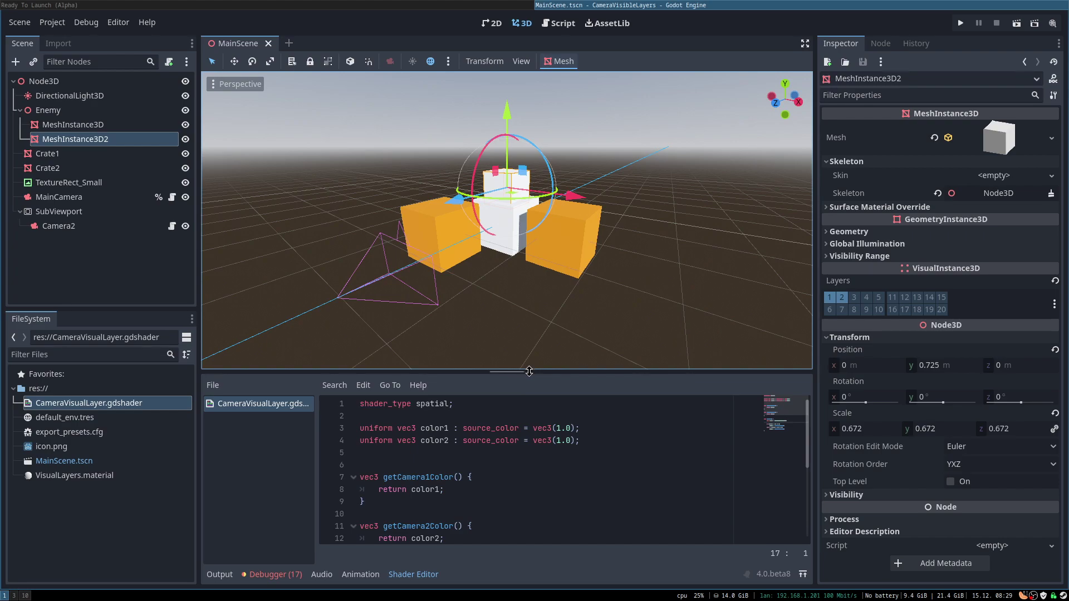
- Resize the viewport/Shader Editor split so the full CameraVisualLayer shader is readable
drag(533, 372, 541, 218)
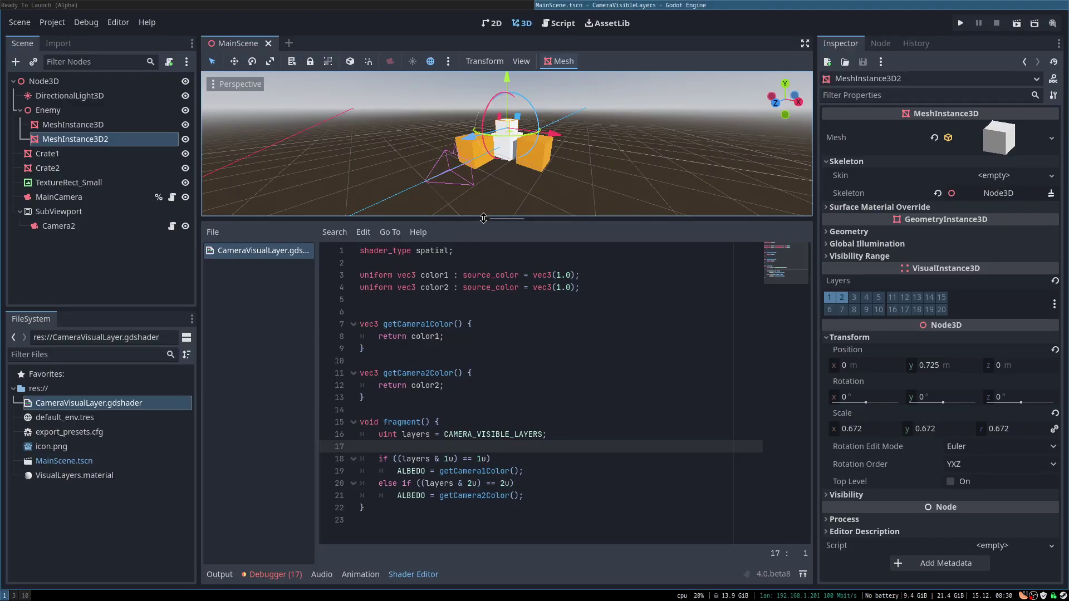
drag(483, 218, 484, 247)
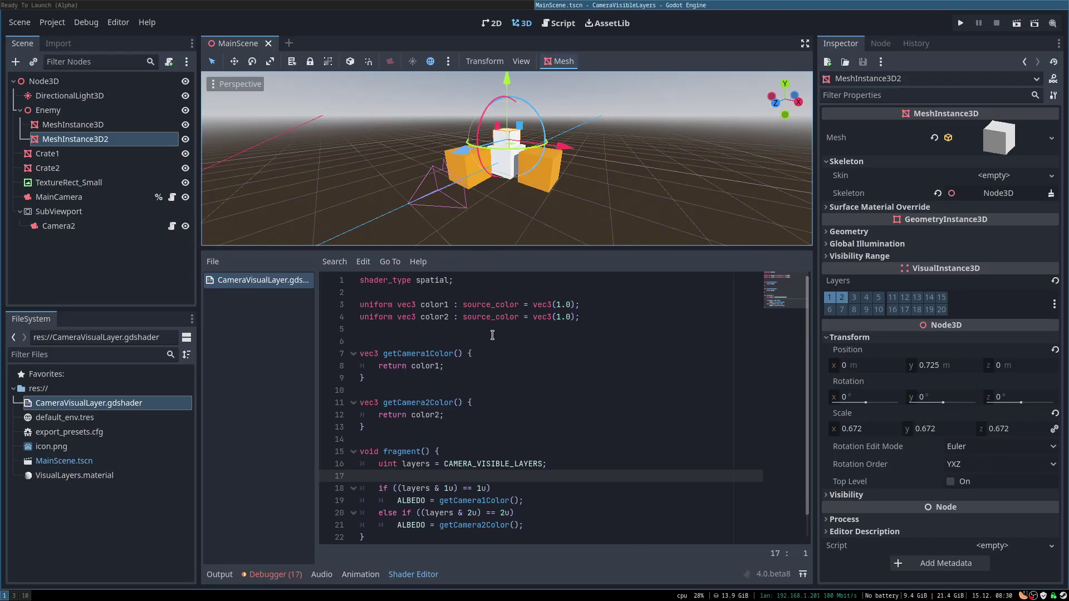
- Save and run the project with F5 to view both cameras' colours
key(F5)
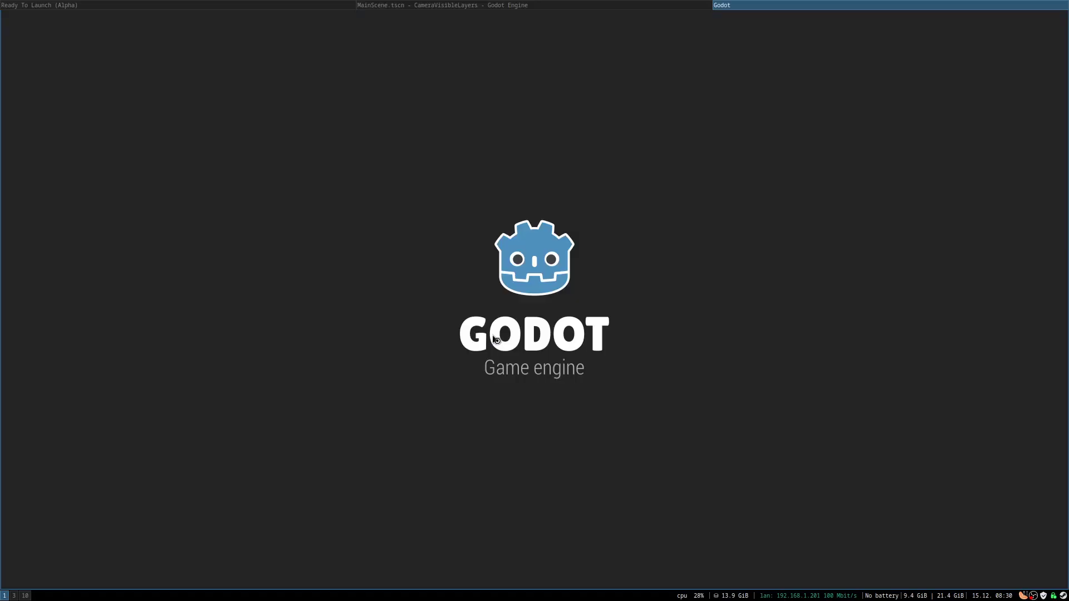